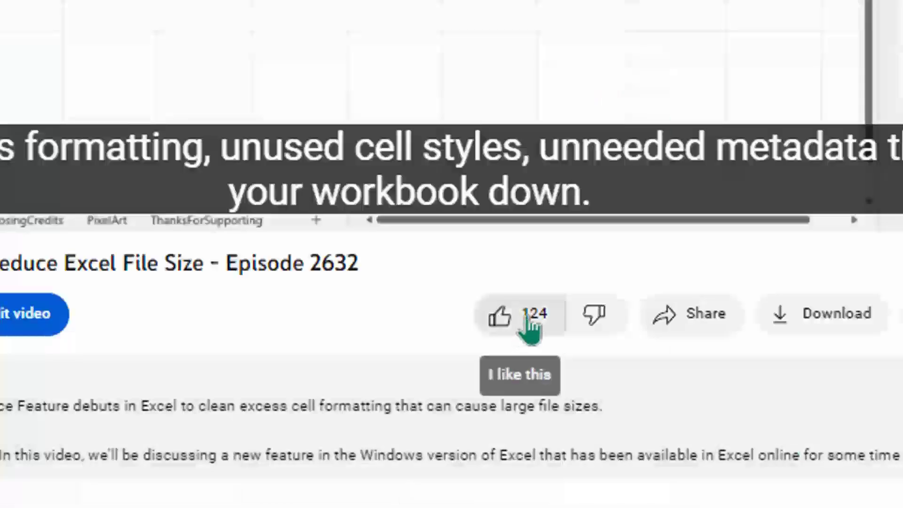
# Switch to the ButFirst sheet with the 34-response coffee mug hand-preference survey
pyautogui.click(530, 324)
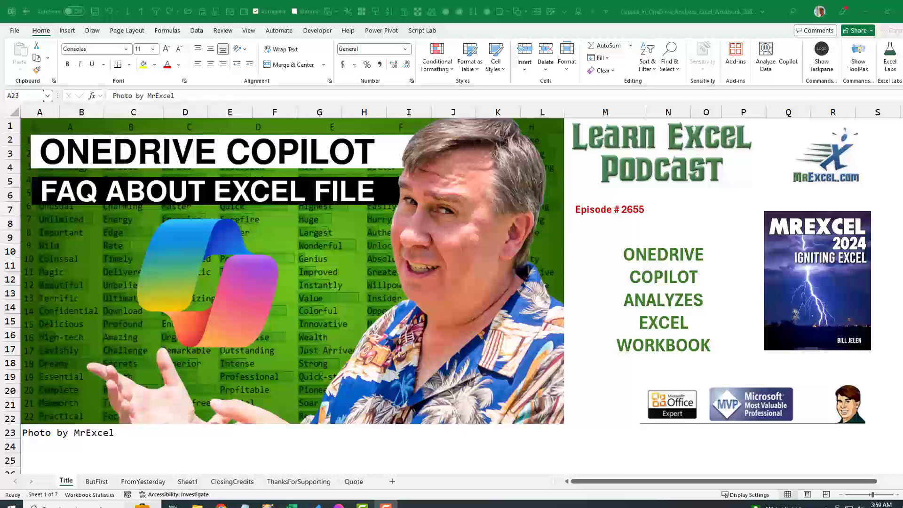
pyautogui.click(99, 482)
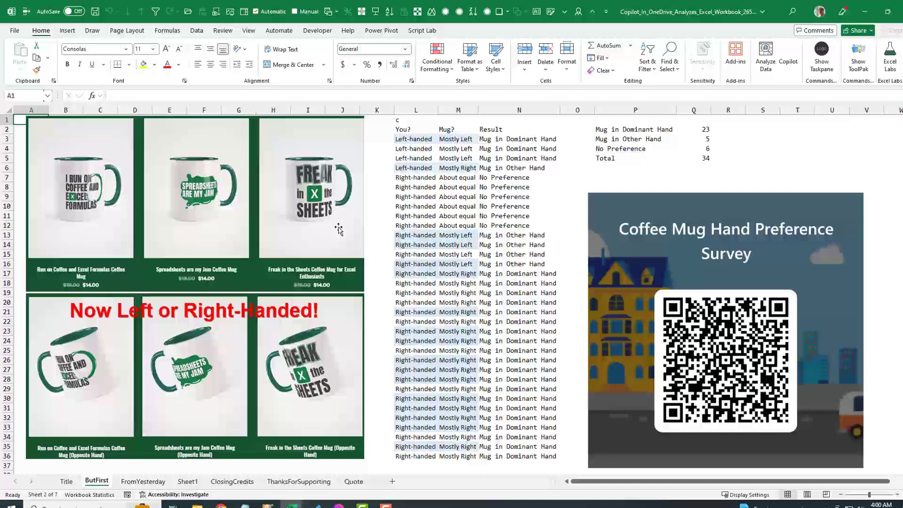
# Move past the FromYesterday sheet to Sheet1 and its sales data
pyautogui.hotkey('ctrl', 'pagedown')
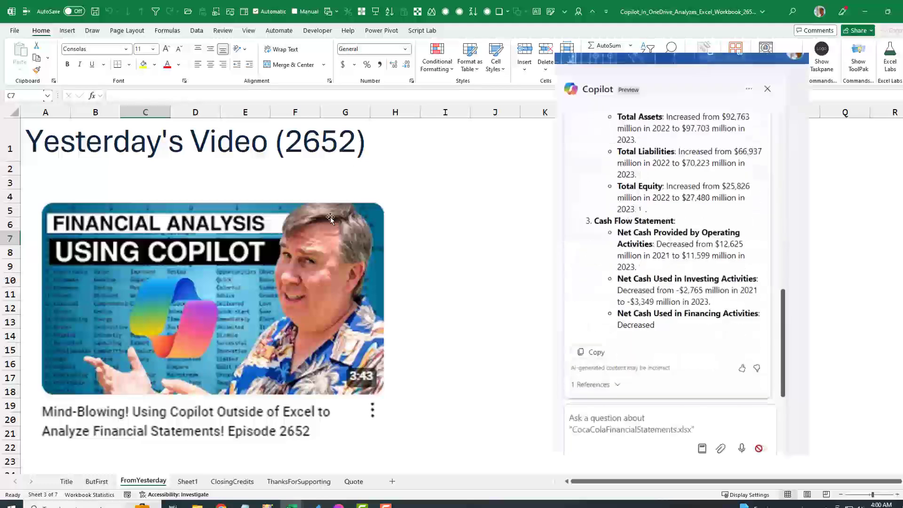
pyautogui.click(188, 481)
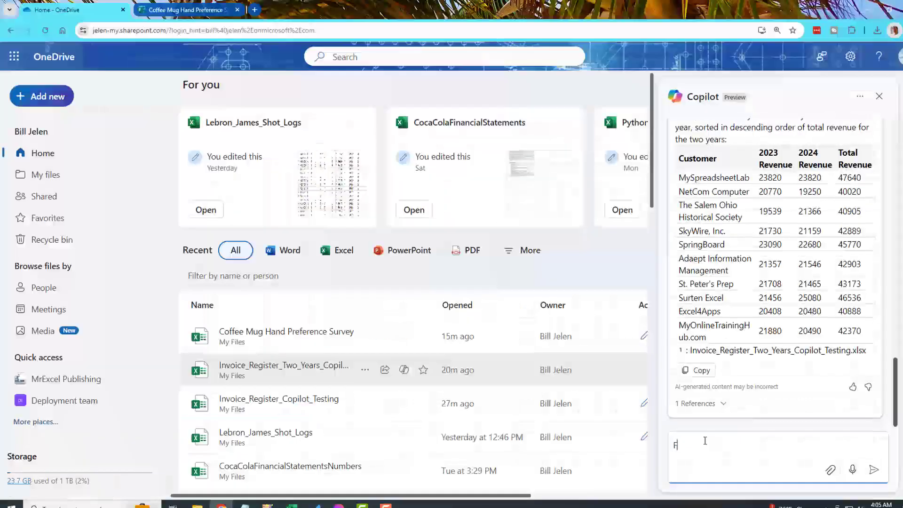
pyautogui.write('Find all r')
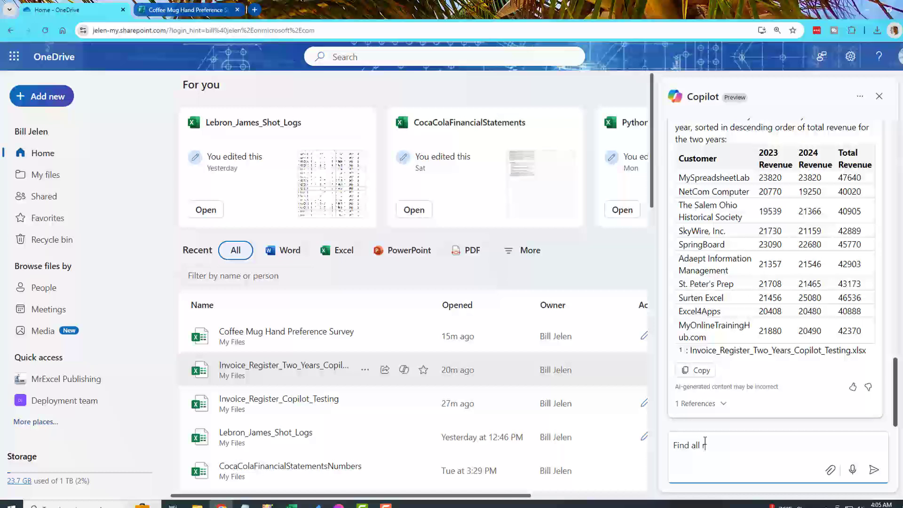
pyautogui.write('ecords')
pyautogui.write(' for the customer M')
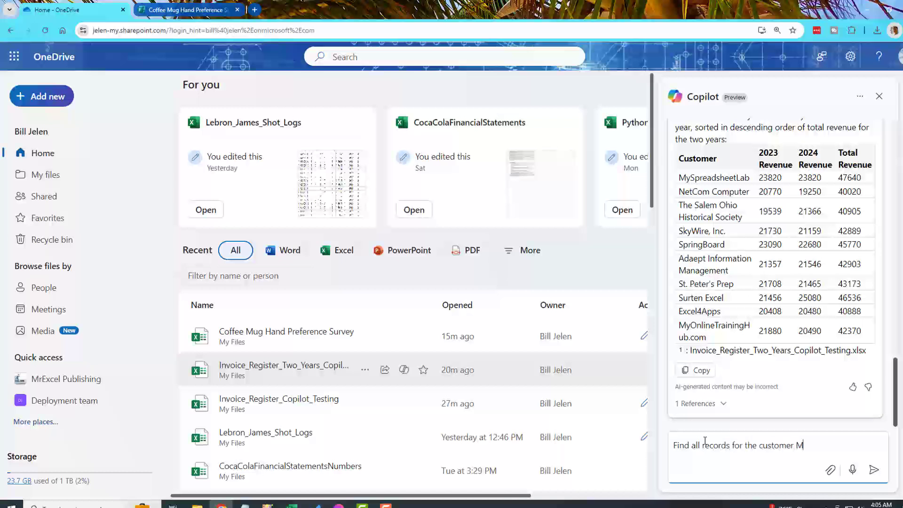
pyautogui.write('ySpreadshee')
pyautogui.write('tLab and ')
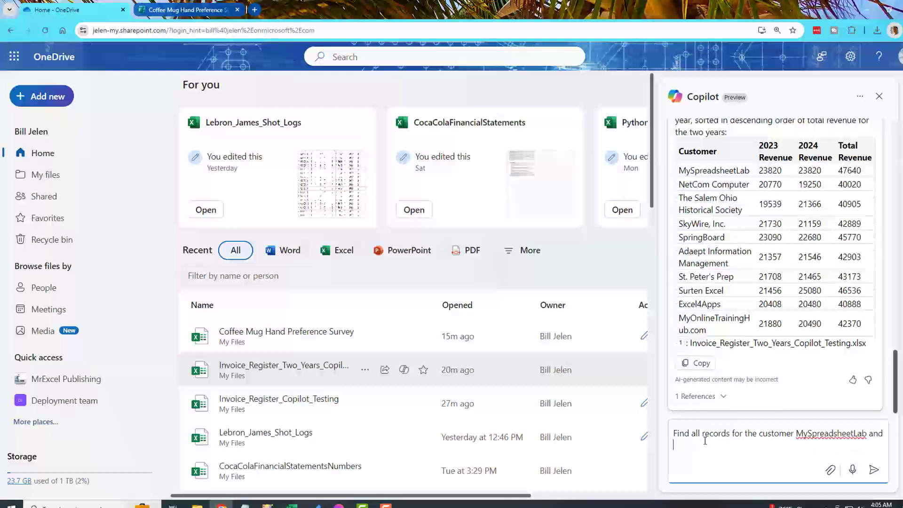
pyautogui.write('sum the')
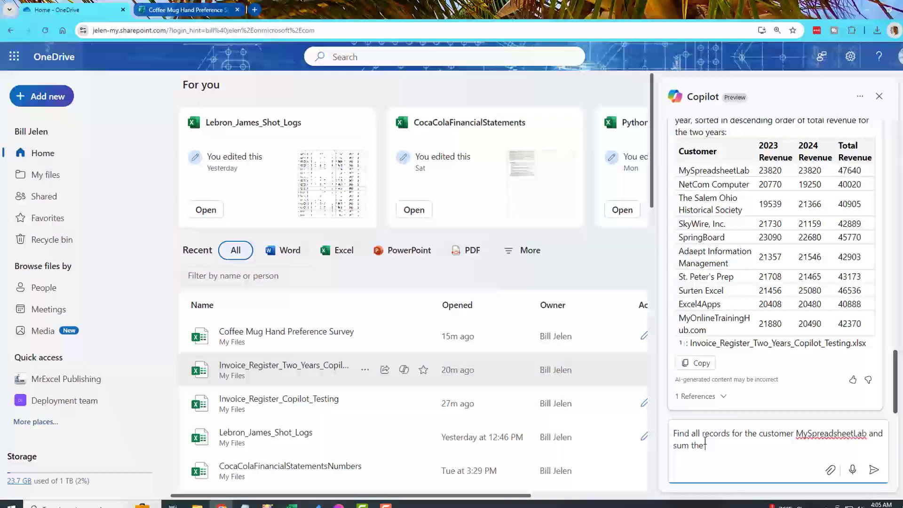
pyautogui.write(' Revenue colu')
pyautogui.write('mn.')
# Submit the prompt asking Copilot to sum Revenue for MySpreadsheetLab records
pyautogui.press('Return')
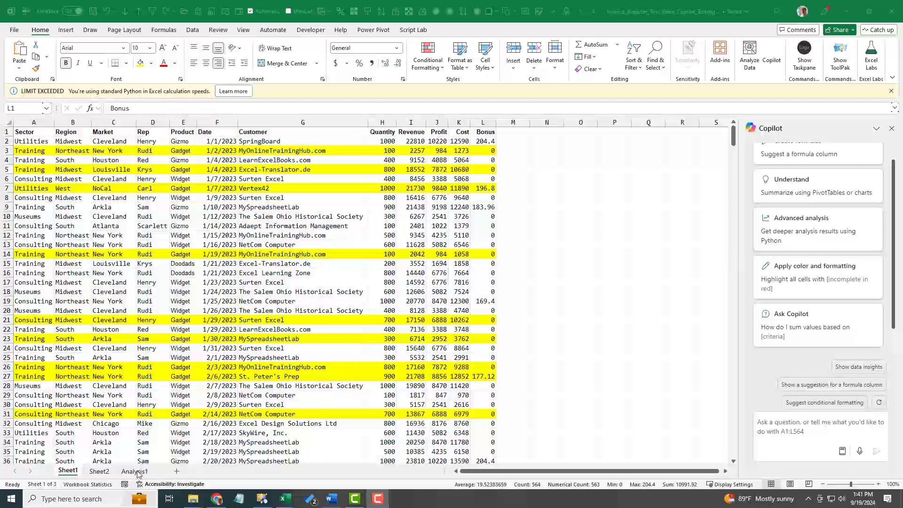
# Show the Analysis1 revenue chart with its full Python code in the expanded formula bar
pyautogui.click(134, 472)
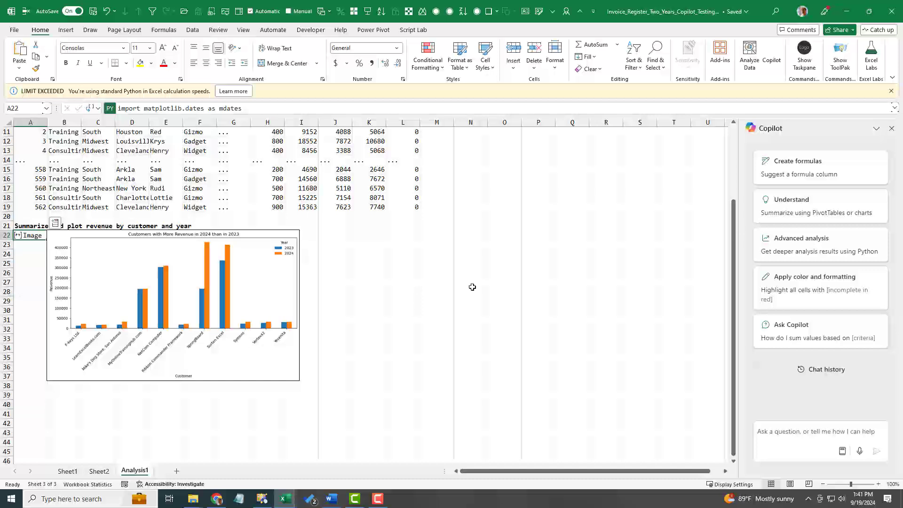
pyautogui.click(895, 108)
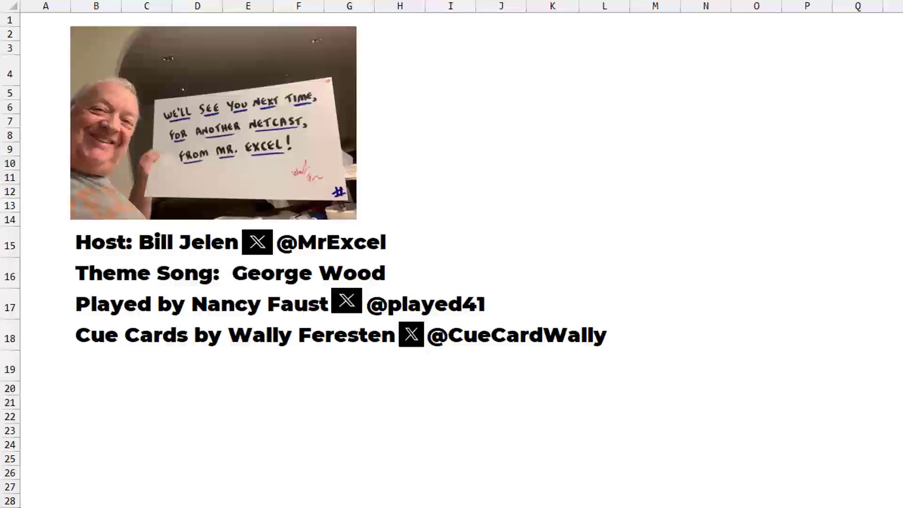
# Browse the MrExcel.com merchandise store, then subscribe with notifications set to All
pyautogui.click(451, 285)
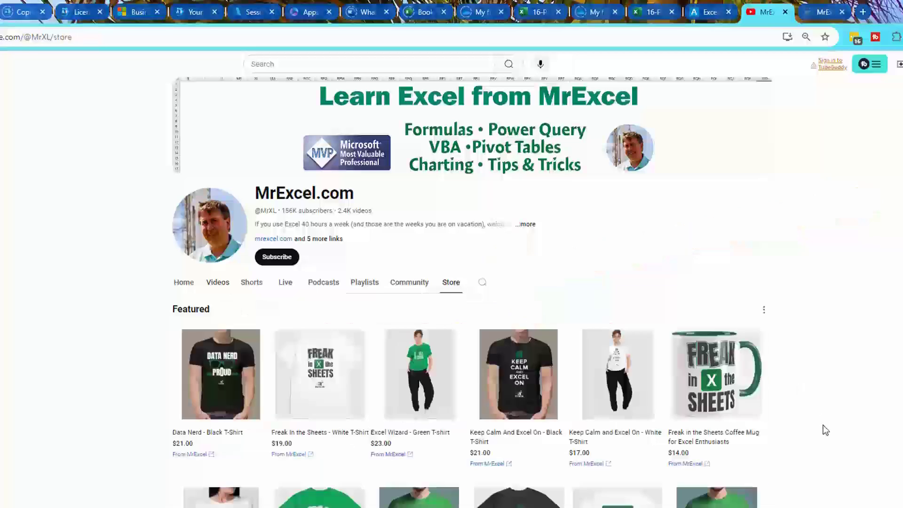
pyautogui.scroll(-2, 825, 424)
pyautogui.scroll(-3, 825, 431)
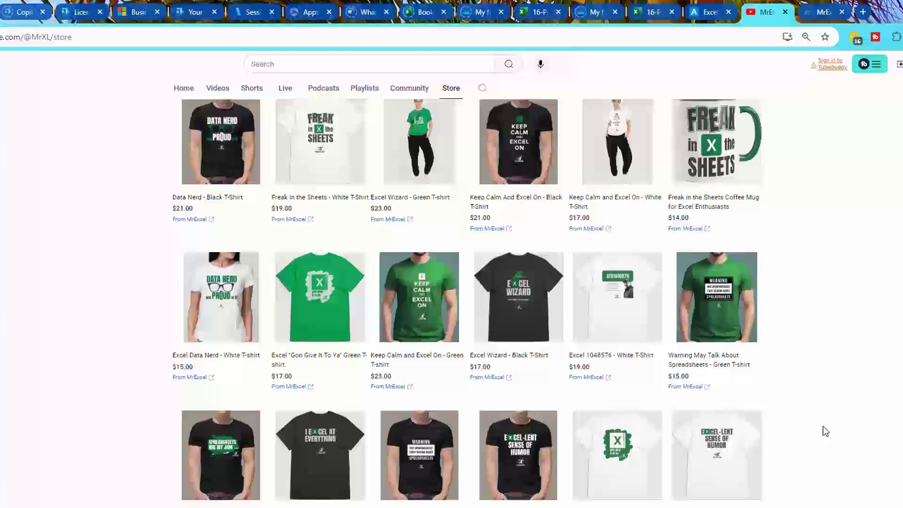
pyautogui.scroll(-1, 823, 426)
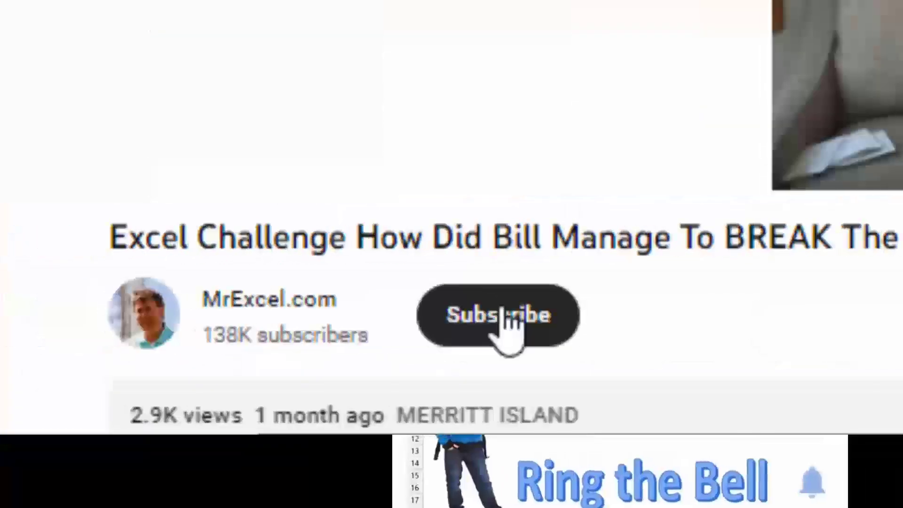
pyautogui.click(503, 314)
pyautogui.click(455, 318)
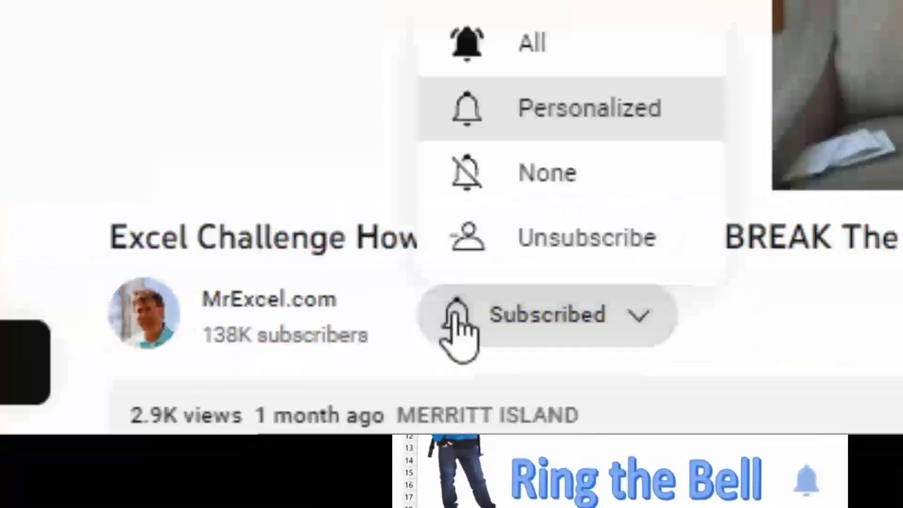
pyautogui.click(538, 50)
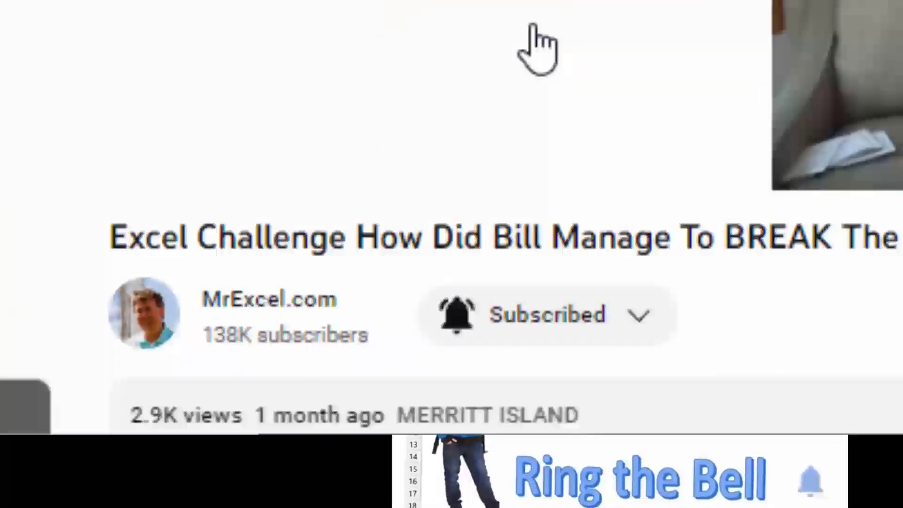